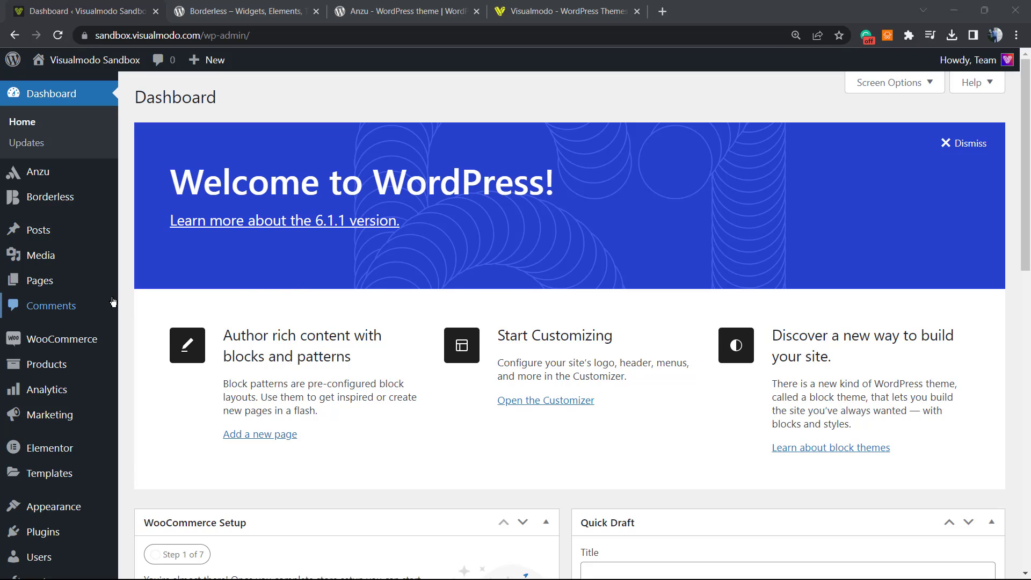
Scroll the WordPress 6.1.1 Dashboard's Welcome panel to reach the Plugins menu in the sidebar.
scroll(260, 288, down, 2)
scroll(259, 290, up, 2)
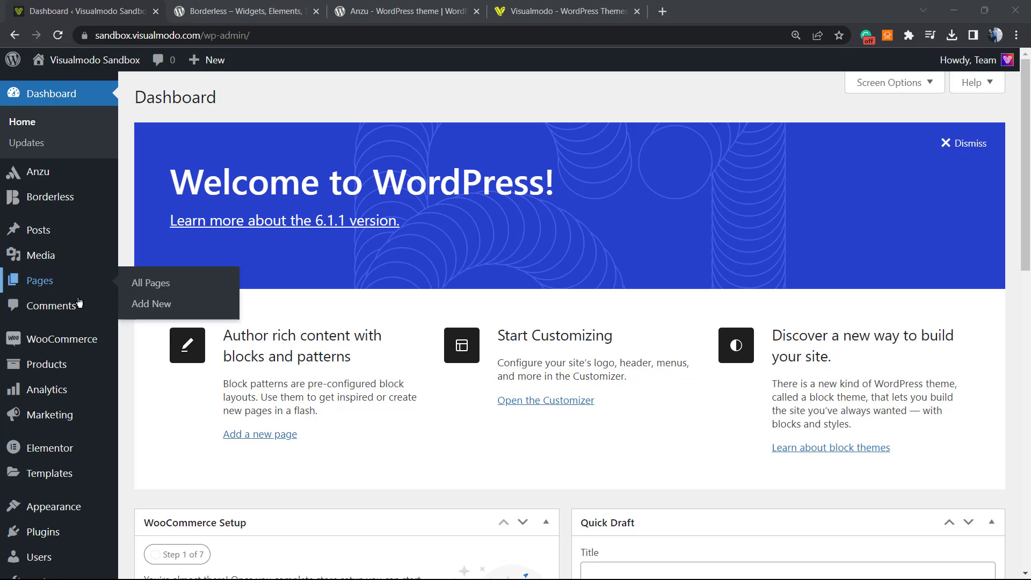
scroll(80, 324, down, 3)
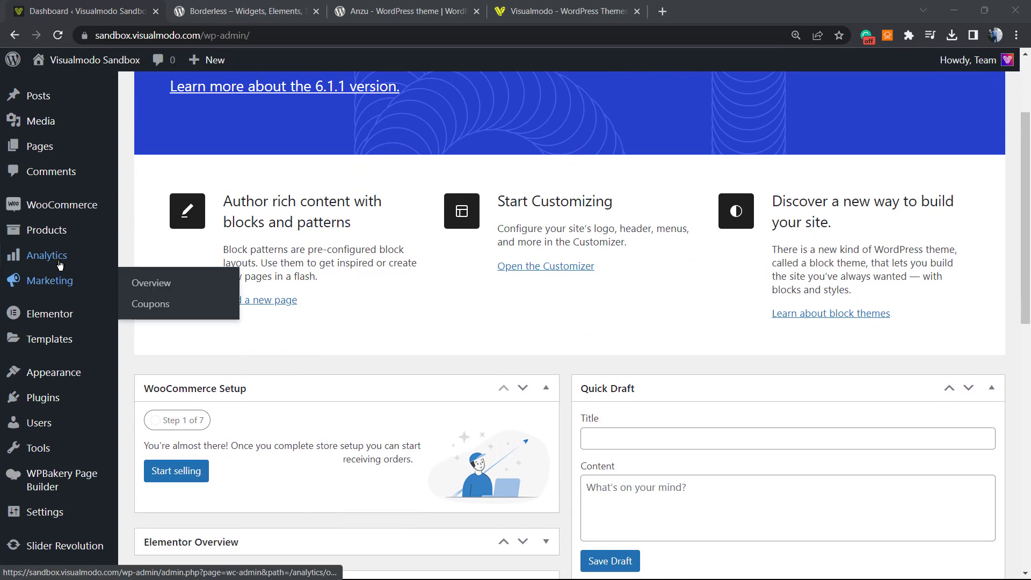
mouse_move(53, 401)
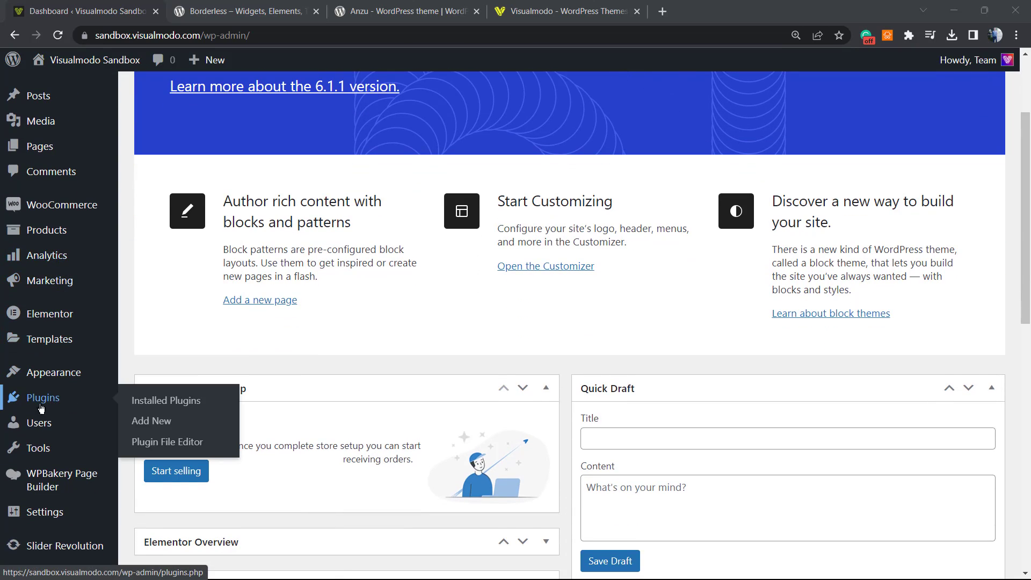
Search the plugin directory for Colorlib 404 Customizer, then install and activate it.
click(168, 426)
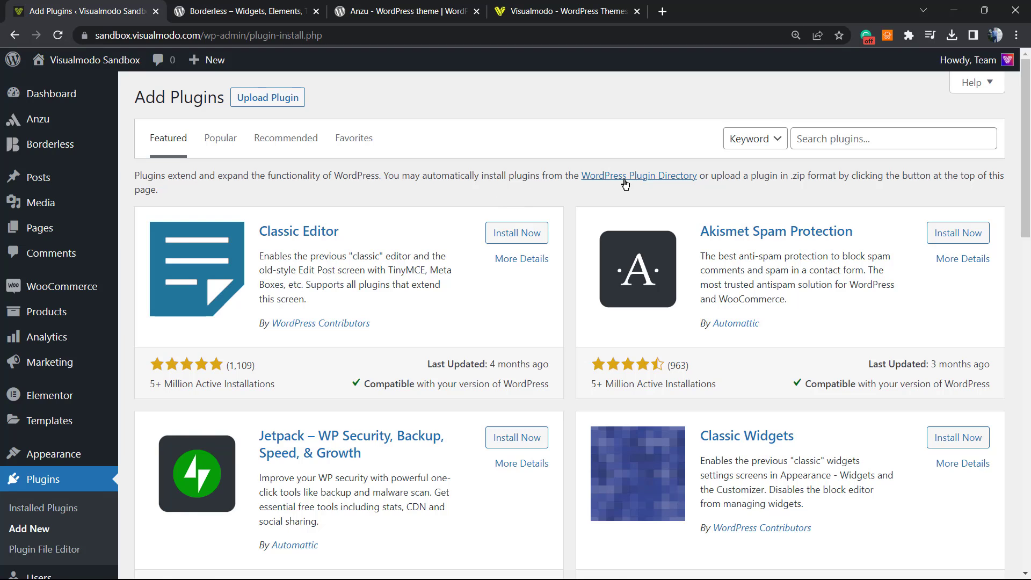
click(907, 131)
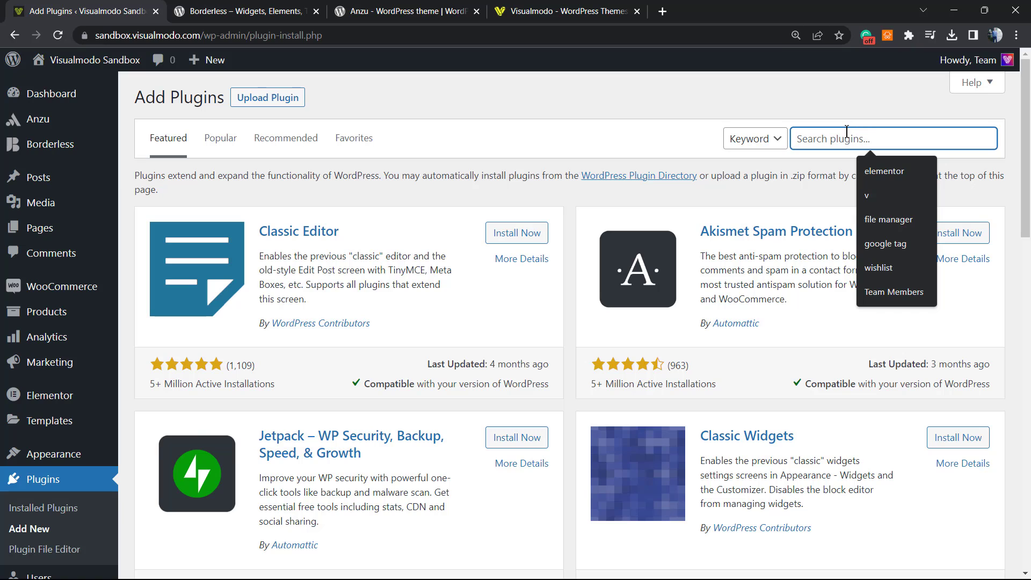
text(Colorlib 404 Customizer)
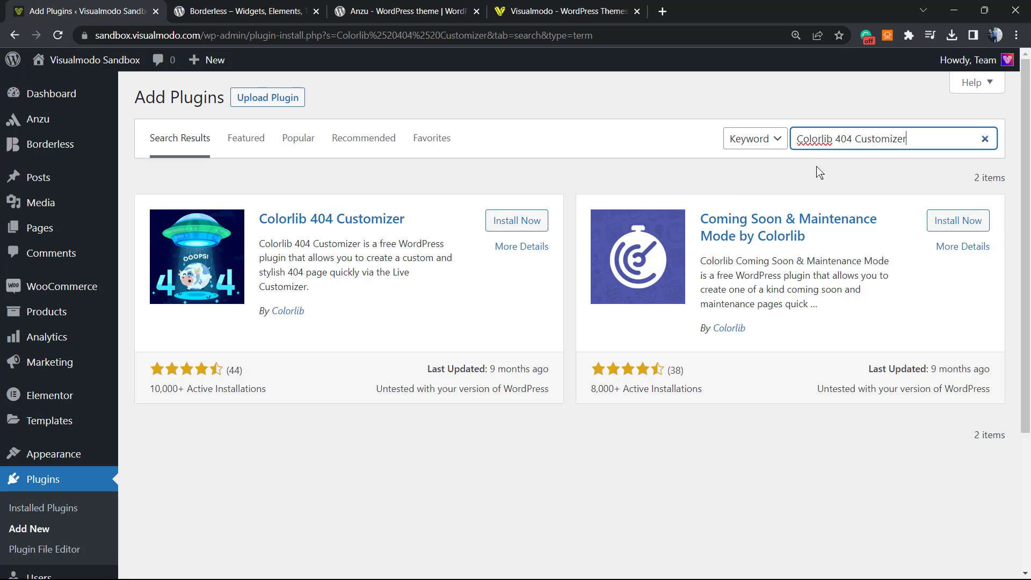
mouse_move(405, 219)
mouse_down()
mouse_move(260, 221)
mouse_move(408, 218)
mouse_up()
click(510, 221)
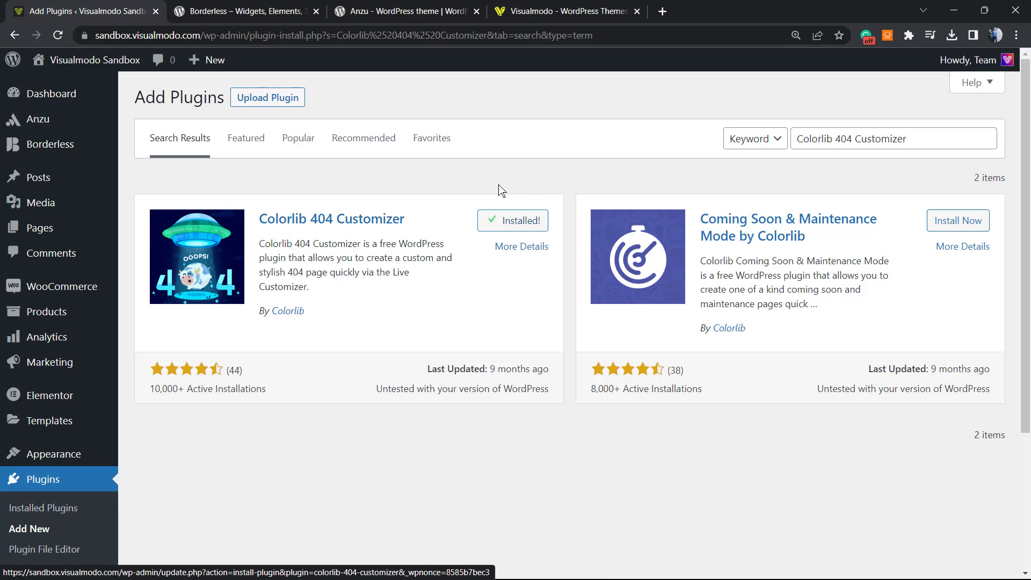
click(520, 226)
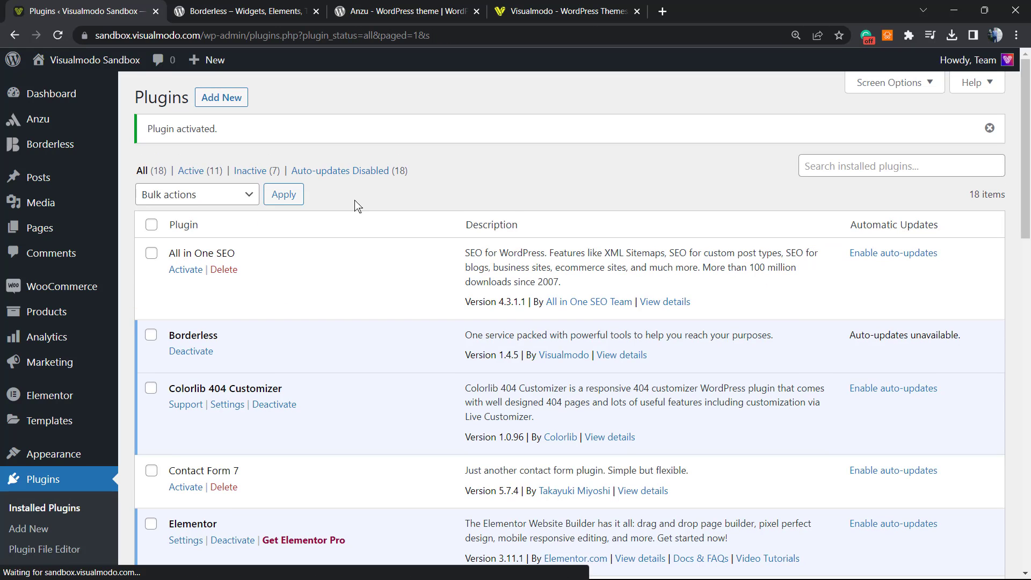
Open 404 Customizer from the admin sidebar to preview Template 01's 'Oops! Page Not Found!' page.
scroll(108, 359, down, 2)
scroll(109, 359, down, 3)
mouse_move(108, 360)
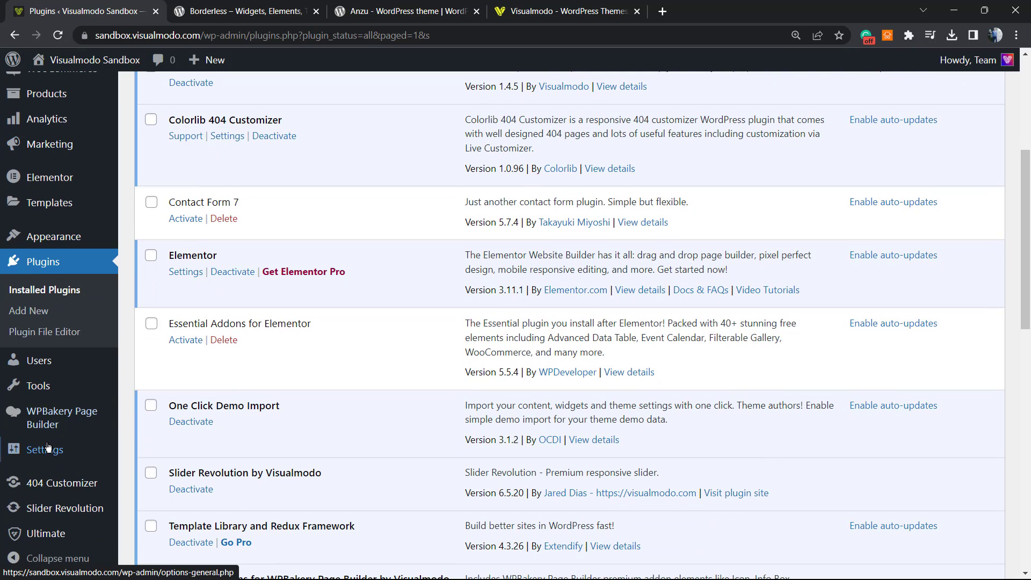
click(60, 480)
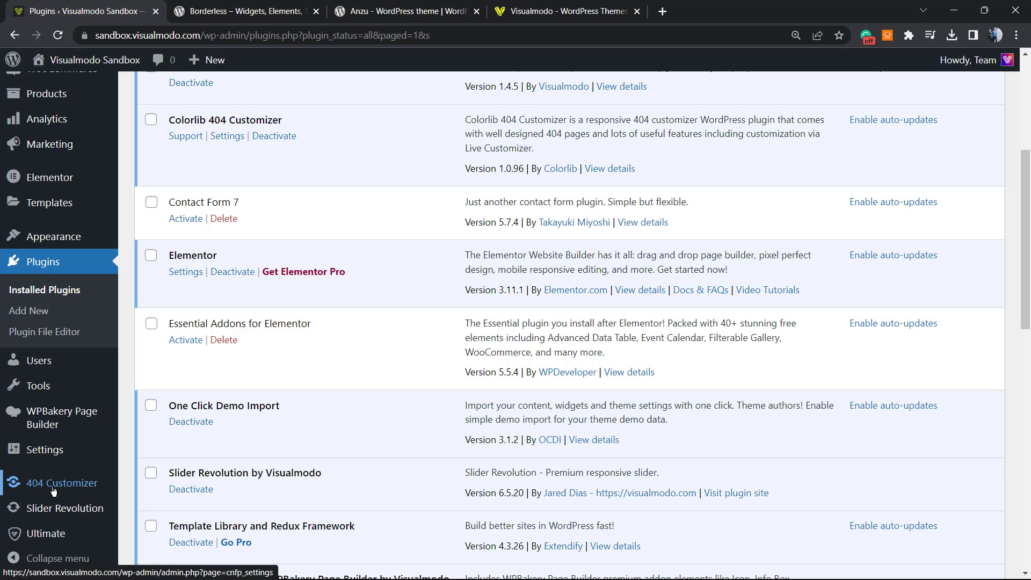
click(53, 486)
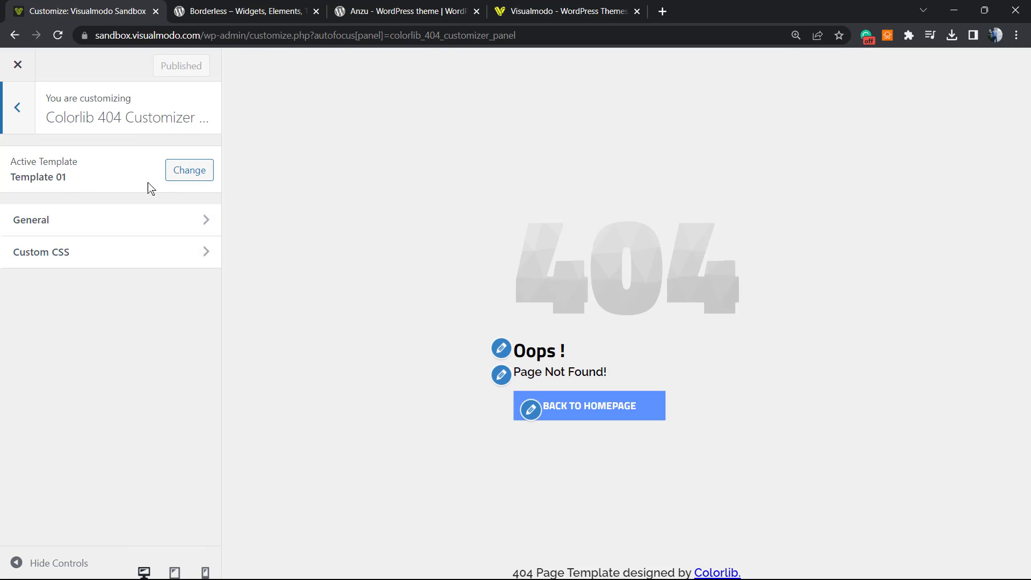
Make the mountain-backdrop Template 11 the active 404 design and show its General settings.
click(179, 178)
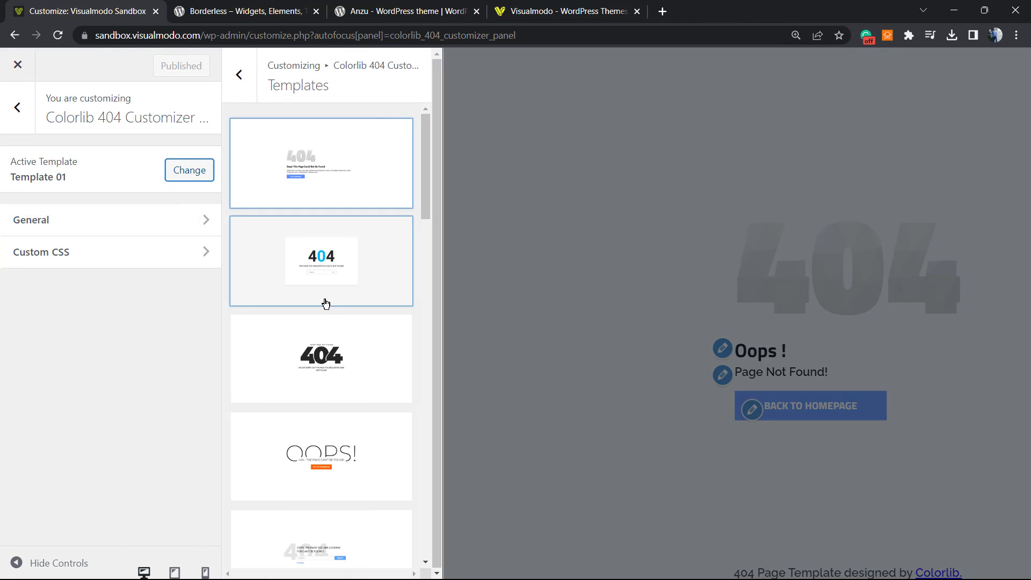
scroll(322, 298, down, 1)
scroll(319, 294, down, 15)
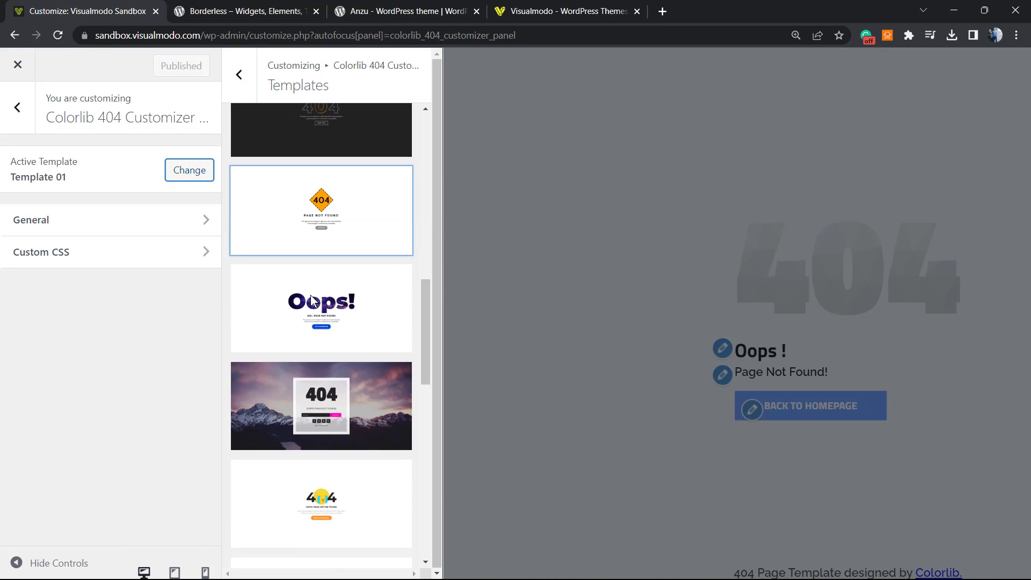
scroll(309, 312, down, 2)
scroll(312, 314, up, 4)
click(317, 285)
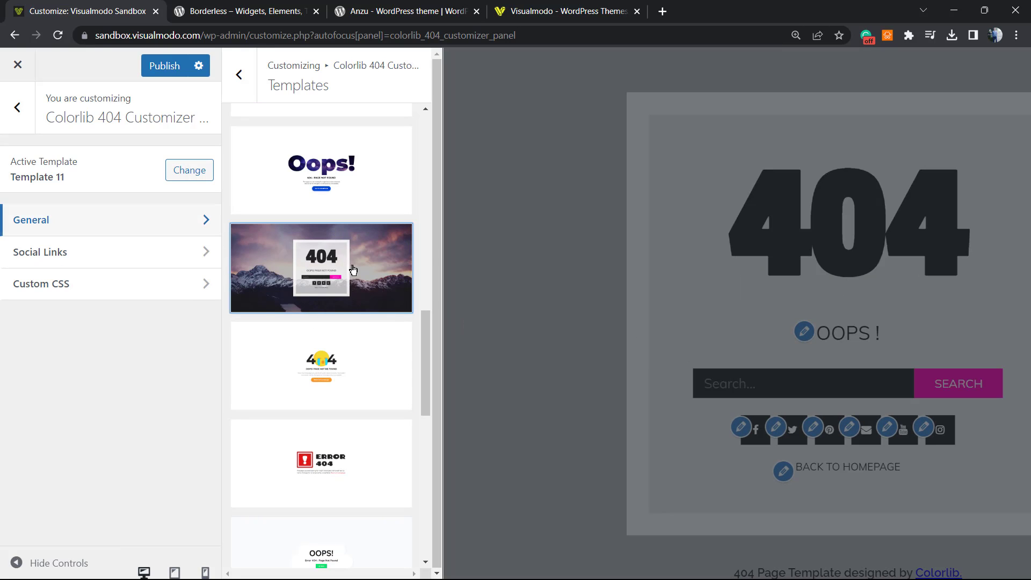
click(94, 227)
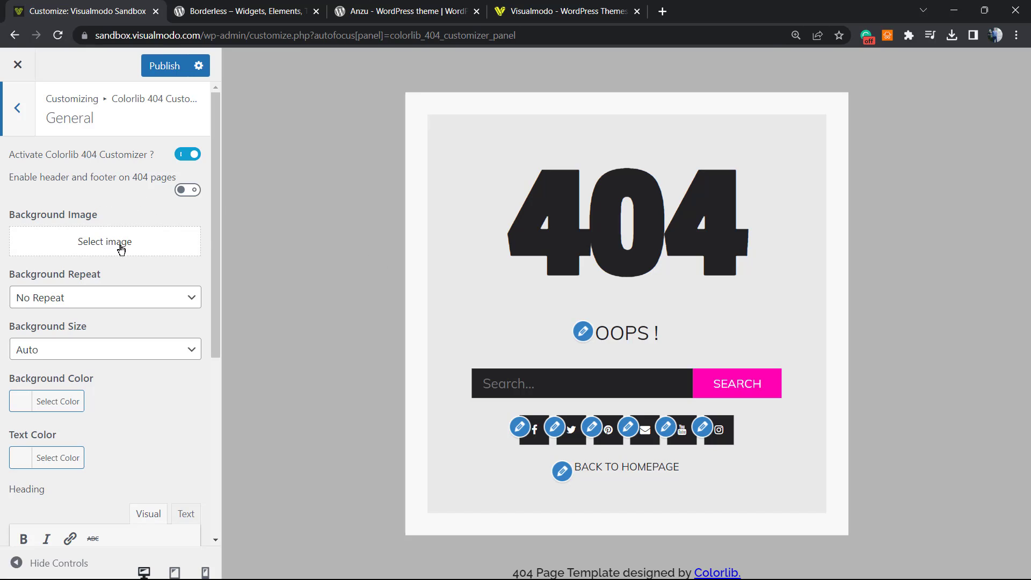
Review the 'Oops !' heading and 'Back to homepage' text unchanged, then return to the sections list.
scroll(106, 256, down, 3)
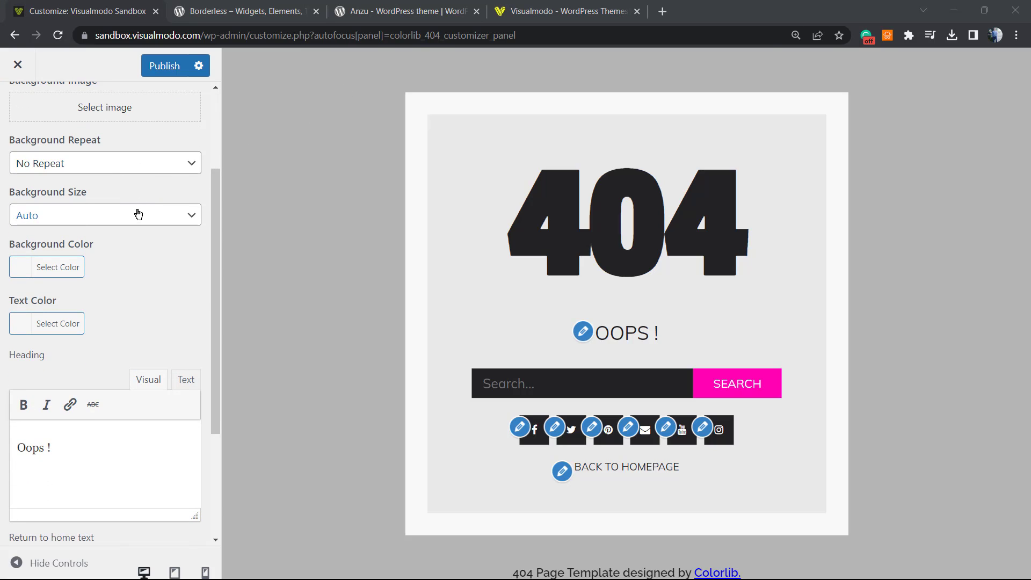
scroll(85, 240, down, 2)
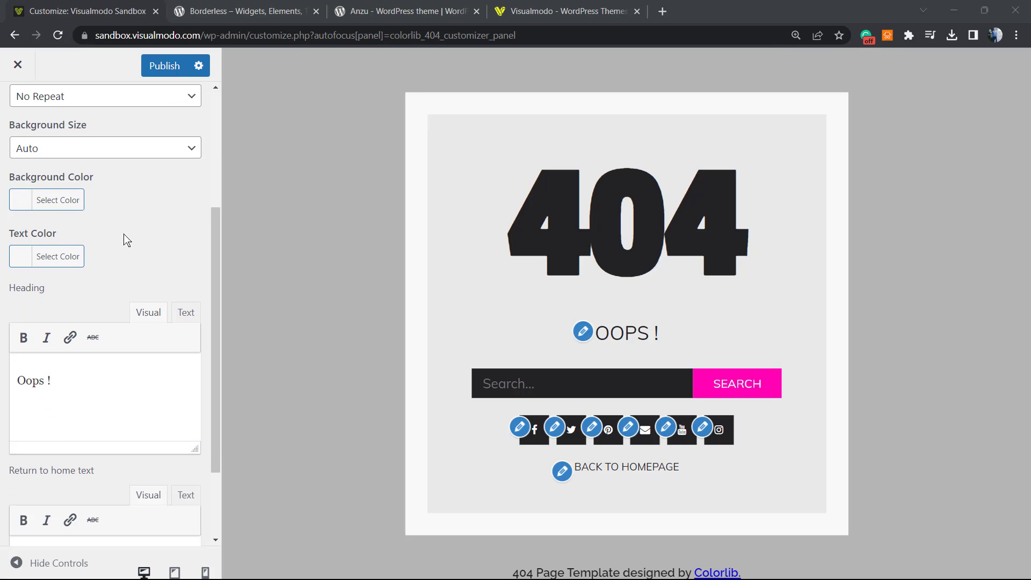
scroll(112, 247, down, 1)
click(98, 310)
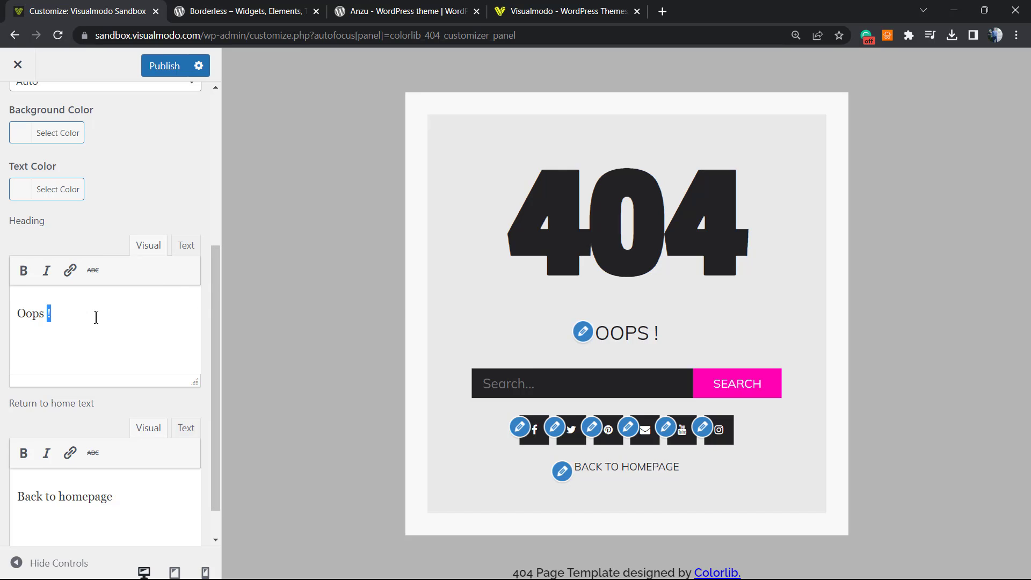
scroll(97, 315, down, 1)
triple_click(134, 462)
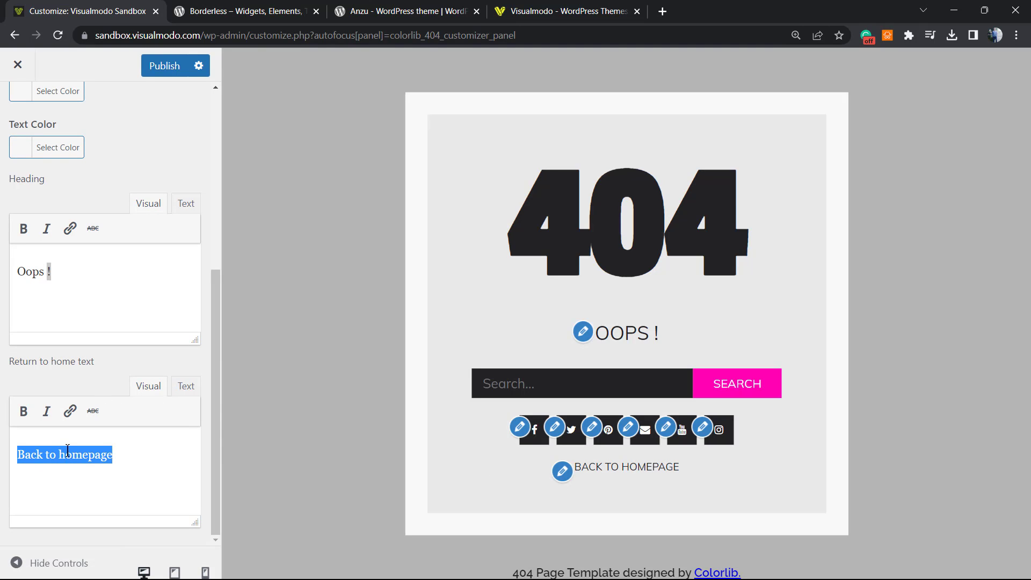
scroll(127, 295, up, 6)
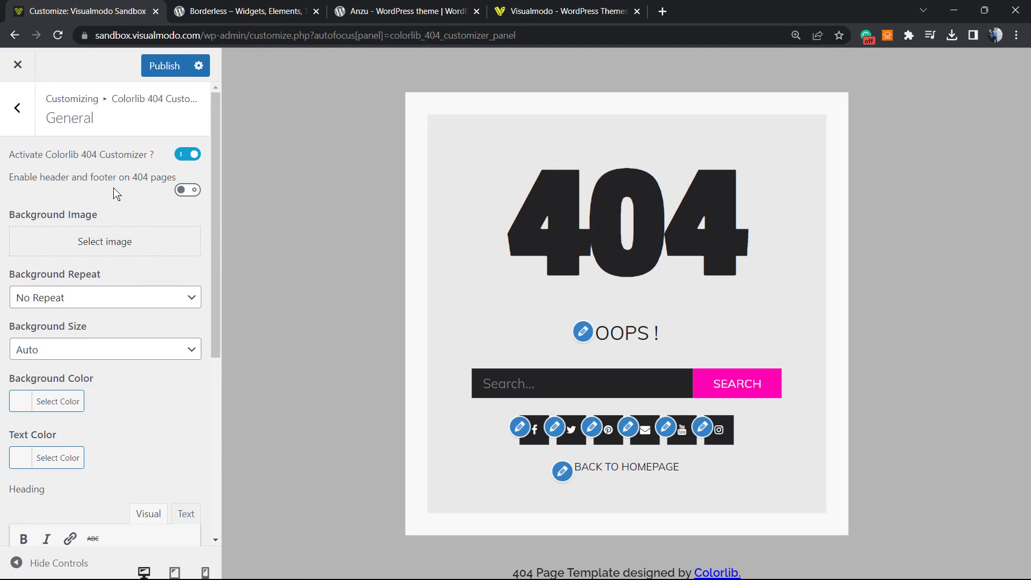
click(18, 109)
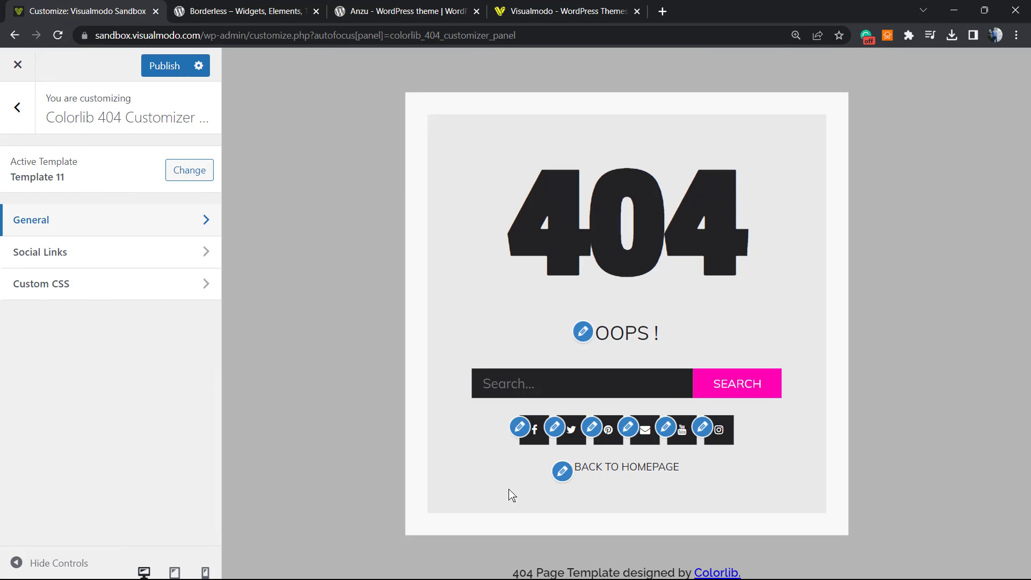
Check the contact e-mail in Social Links without changing it.
click(100, 258)
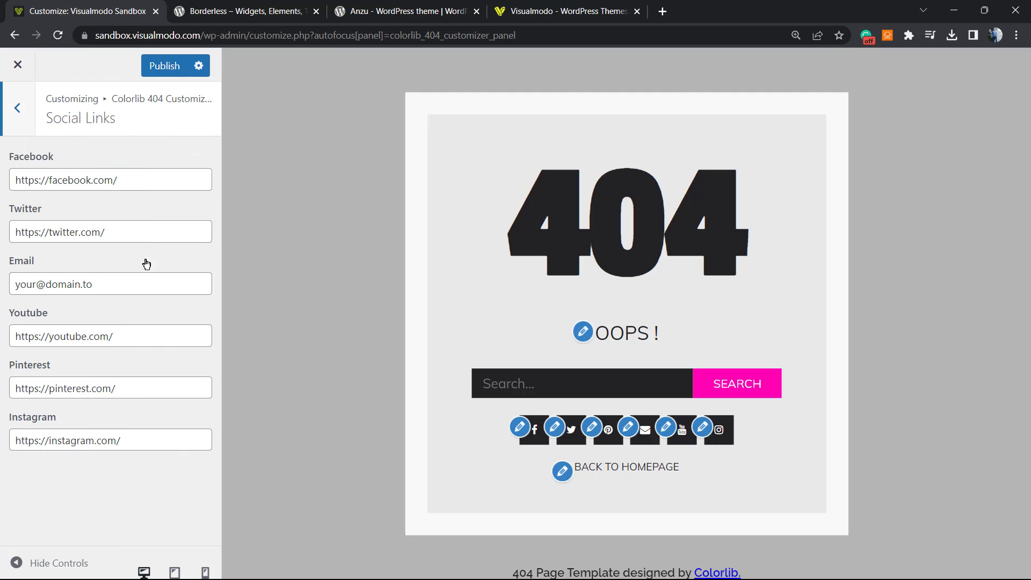
click(110, 284)
triple_click(110, 285)
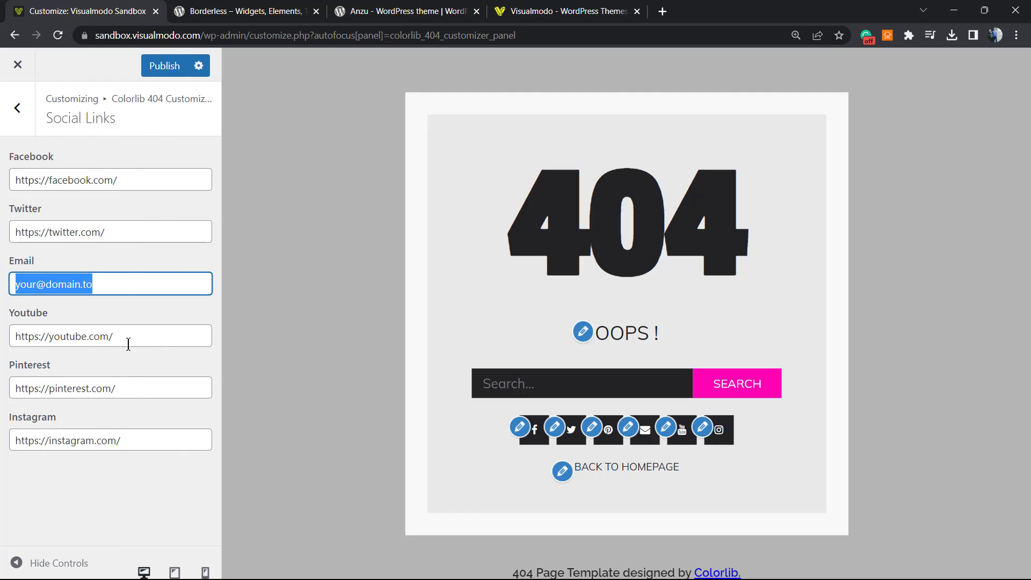
click(17, 108)
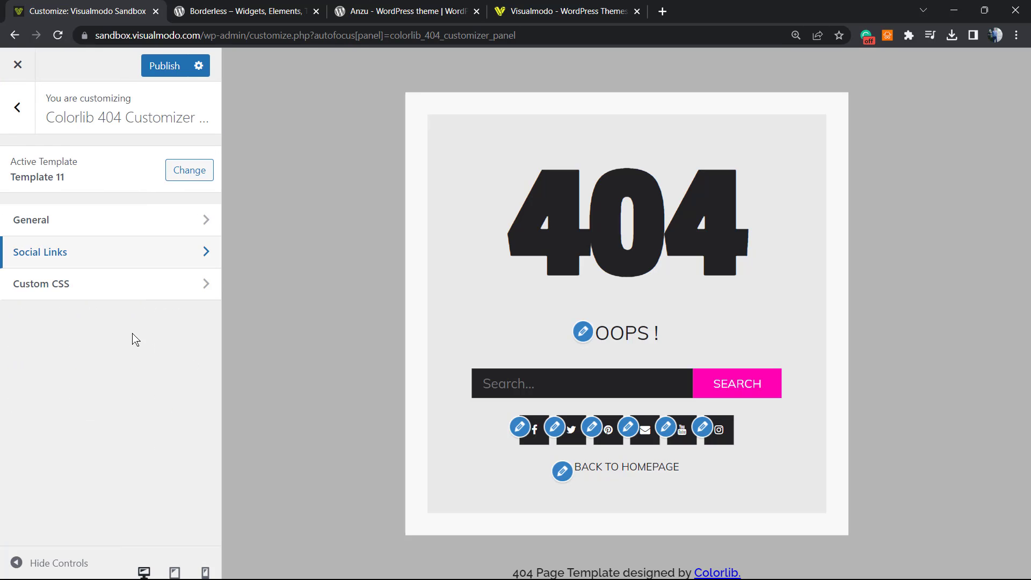
Look over Custom CSS and the General text, then publish the Template 11 settings.
click(95, 289)
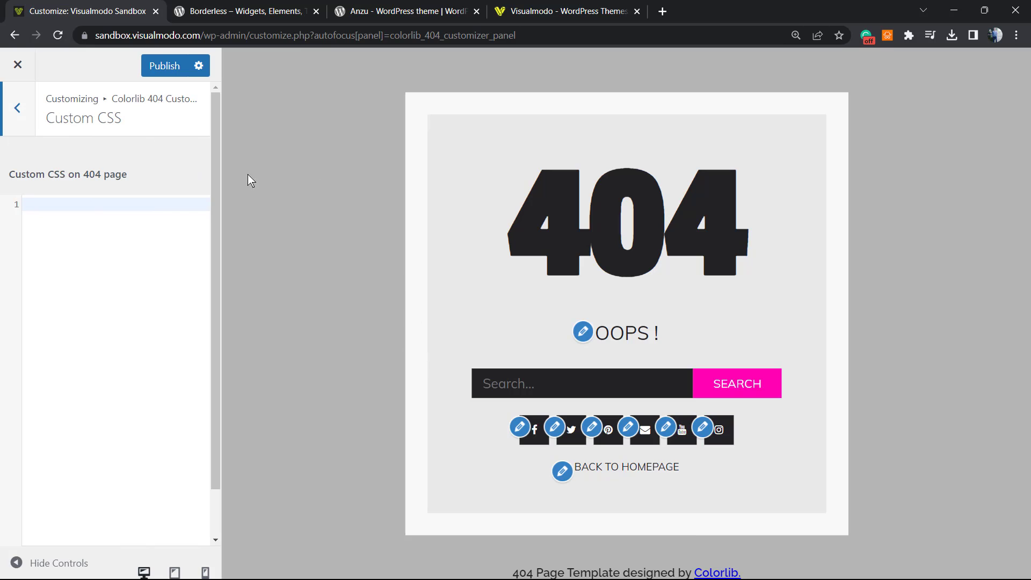
click(12, 114)
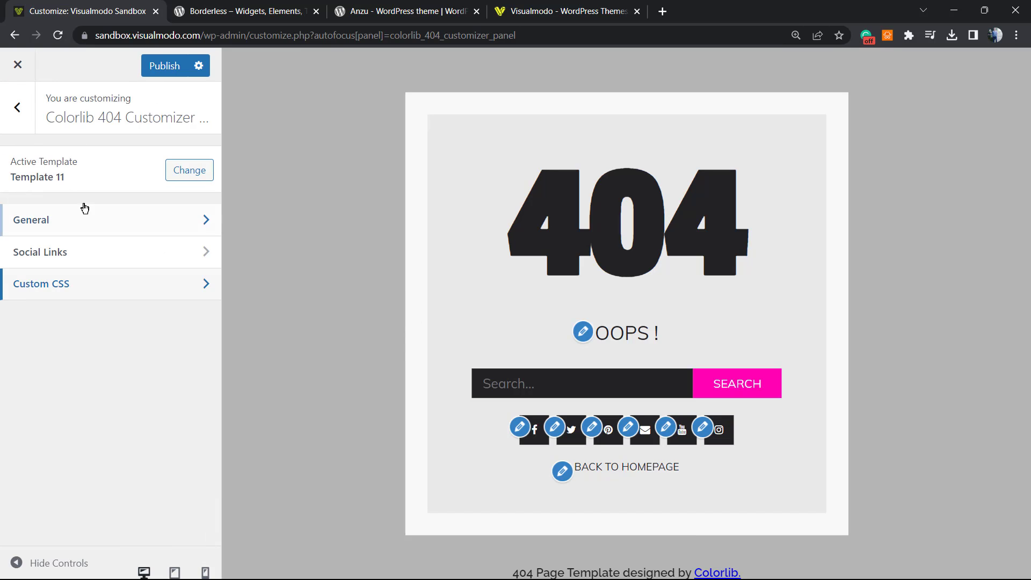
click(87, 218)
scroll(94, 267, down, 5)
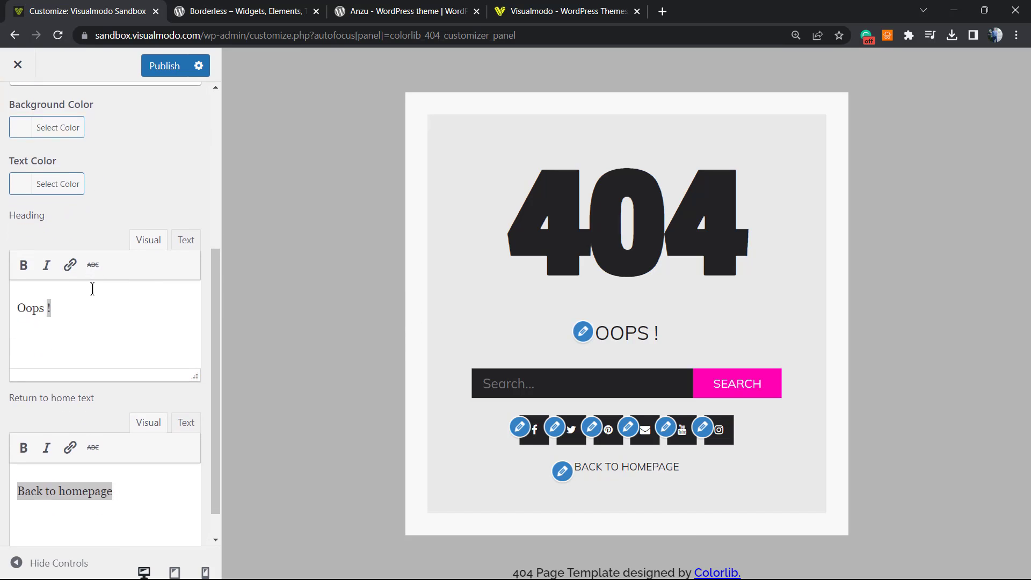
scroll(92, 289, down, 1)
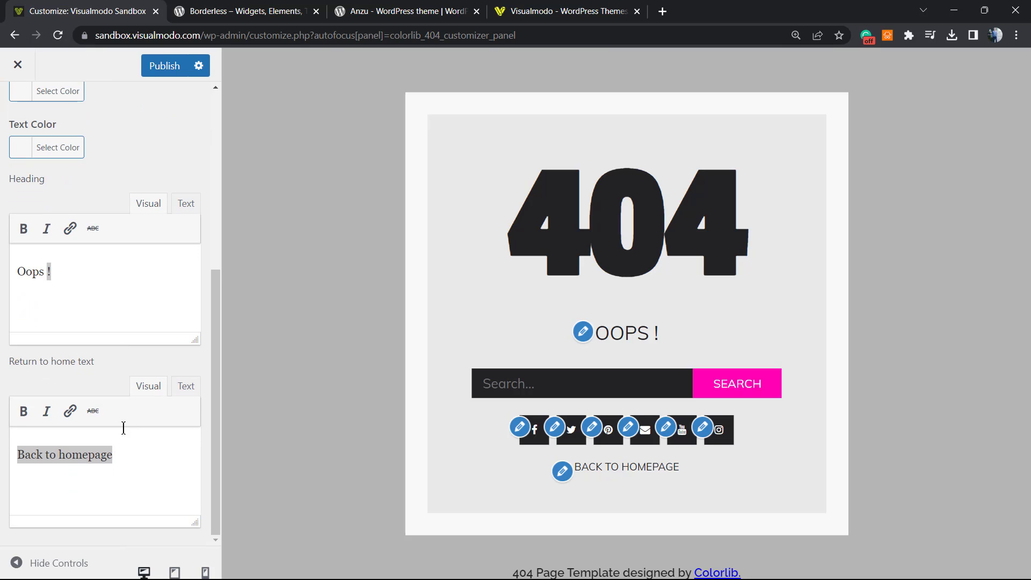
scroll(132, 376, up, 7)
click(161, 66)
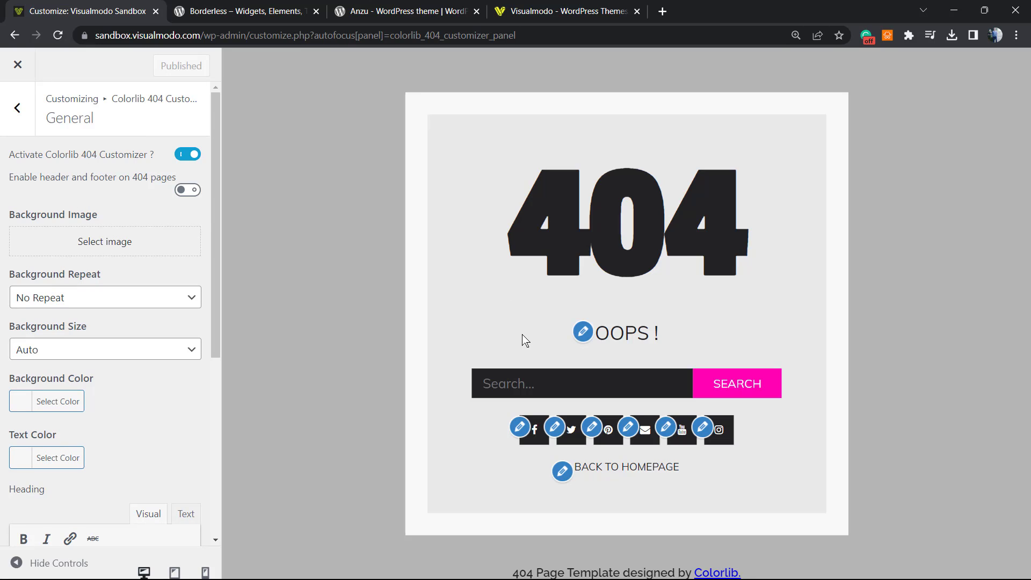
Switch the active template to the sad-face Template 18 and review its General 'Page Not Found!' text.
click(22, 127)
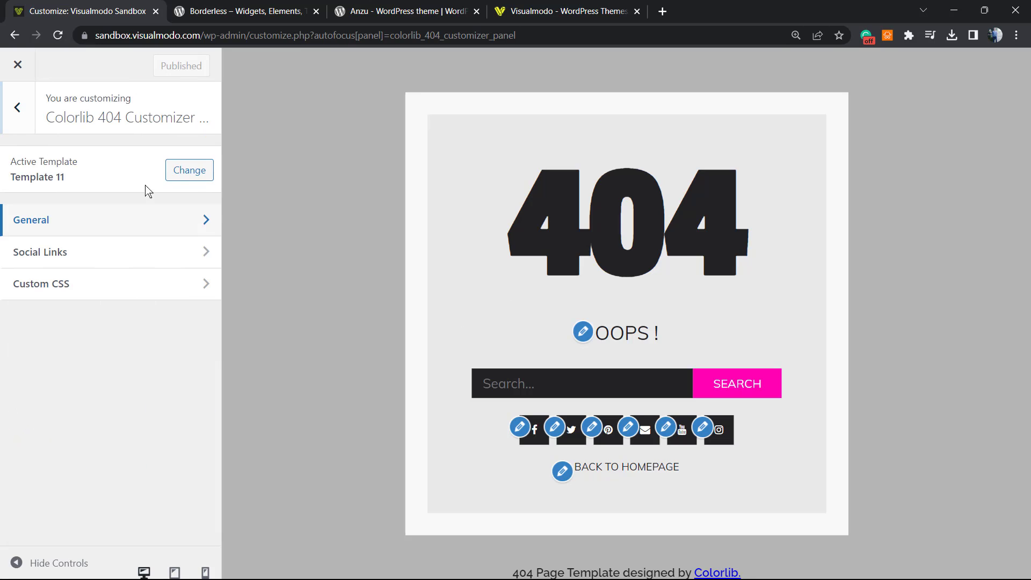
click(197, 172)
scroll(303, 315, down, 10)
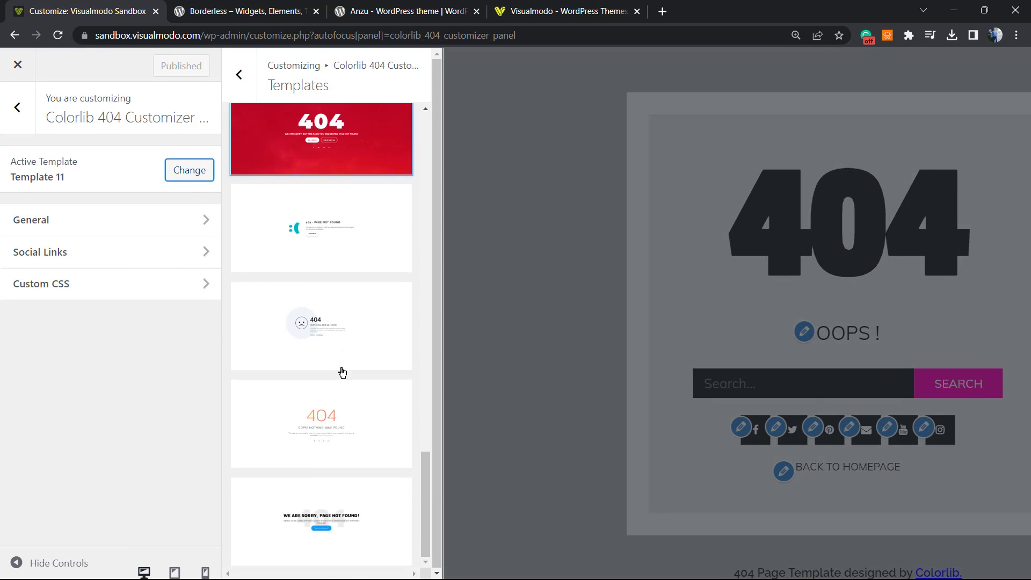
click(329, 334)
scroll(315, 299, up, 5)
scroll(315, 299, up, 15)
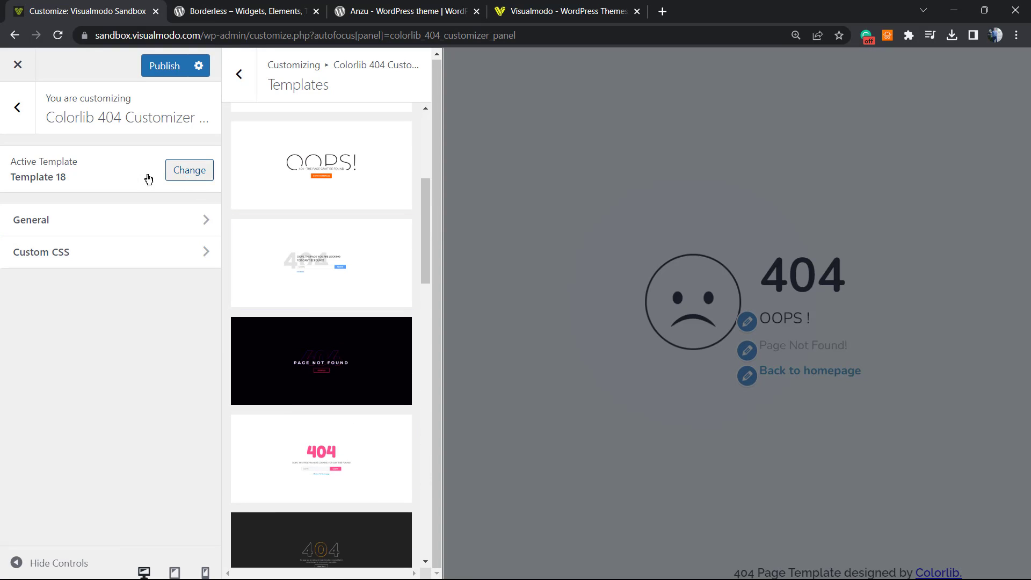
click(110, 220)
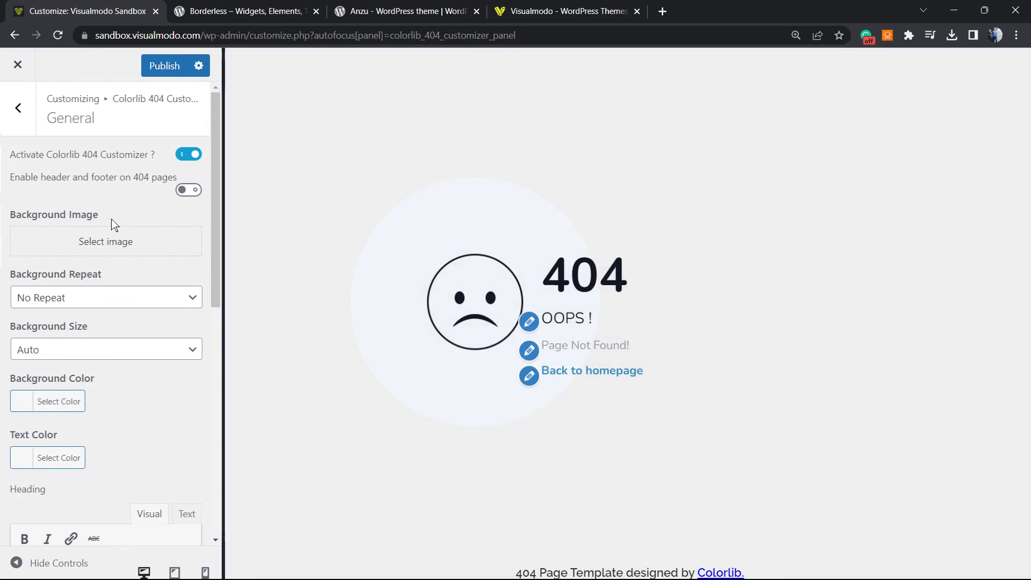
scroll(115, 336, down, 2)
scroll(115, 336, down, 7)
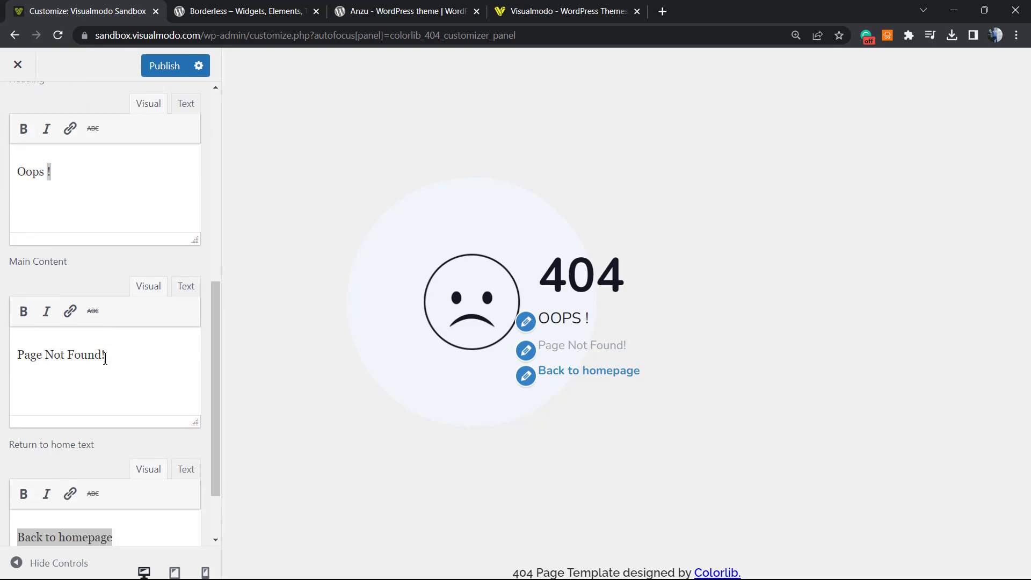
scroll(121, 370, up, 4)
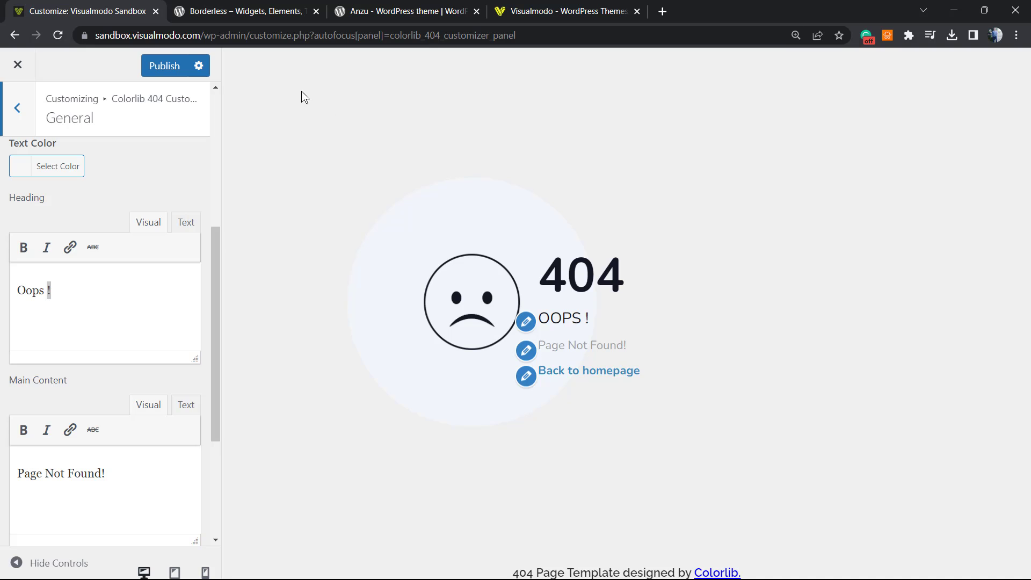
Switch to the Borderless – Widgets, Elements, Templates and Toolkit plugin page and highlight 'Borderless' and 'Widgets'.
key(ctrl+Tab)
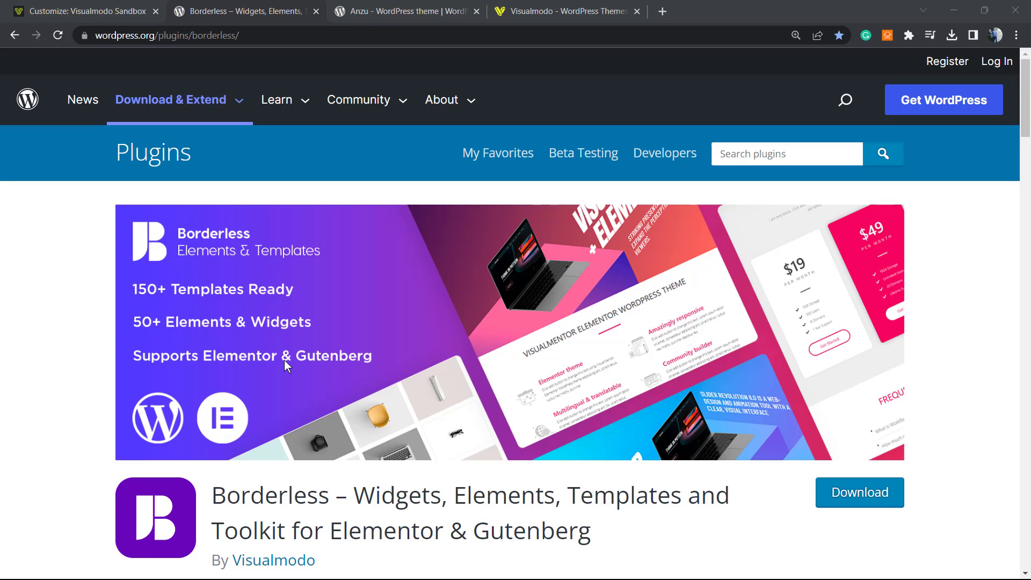
double_click(267, 494)
double_click(397, 499)
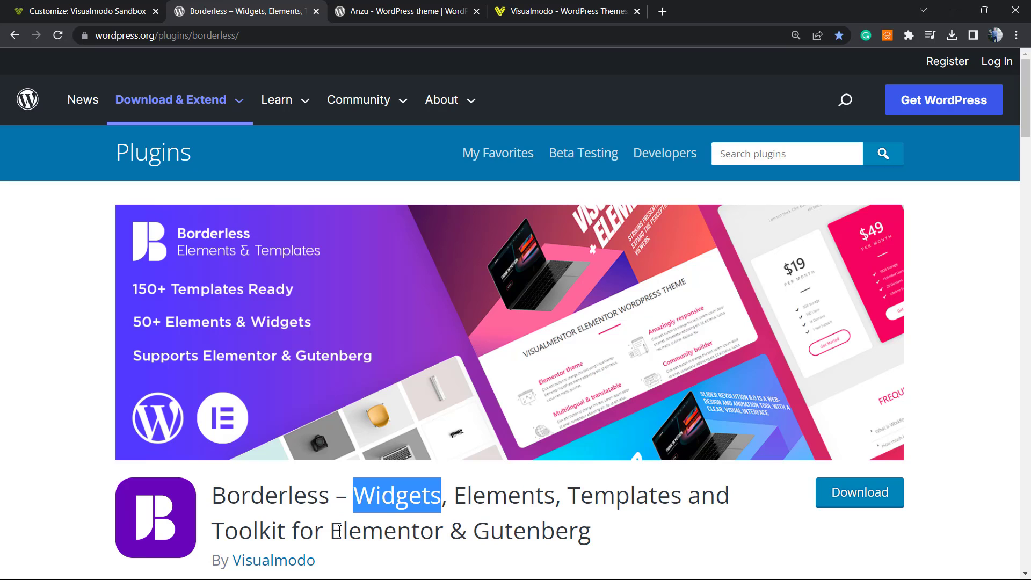
Switch to WordPress.org's Anzu theme page by Visualmodo and look over its title and details.
click(370, 11)
mouse_move(397, 116)
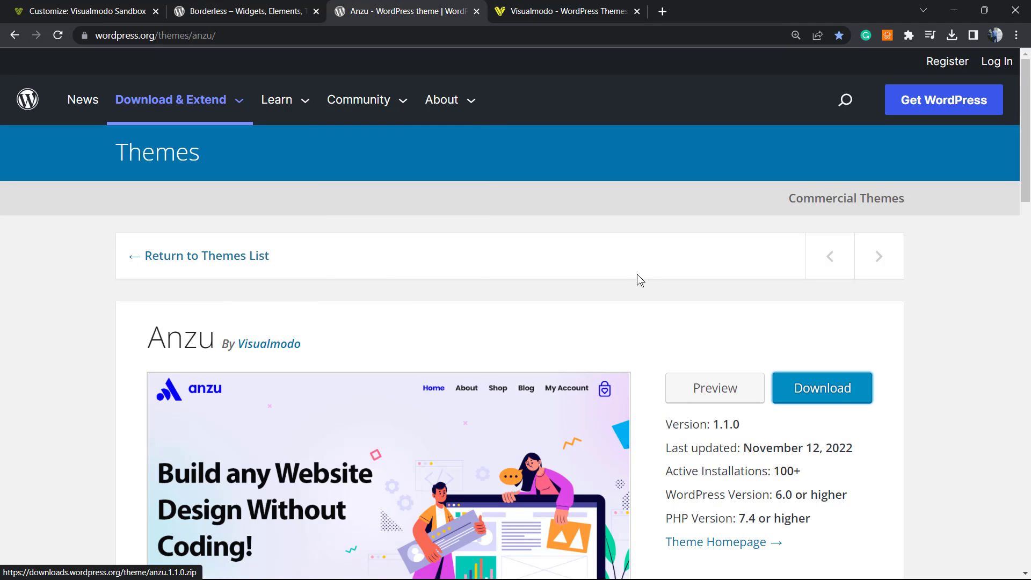
double_click(175, 335)
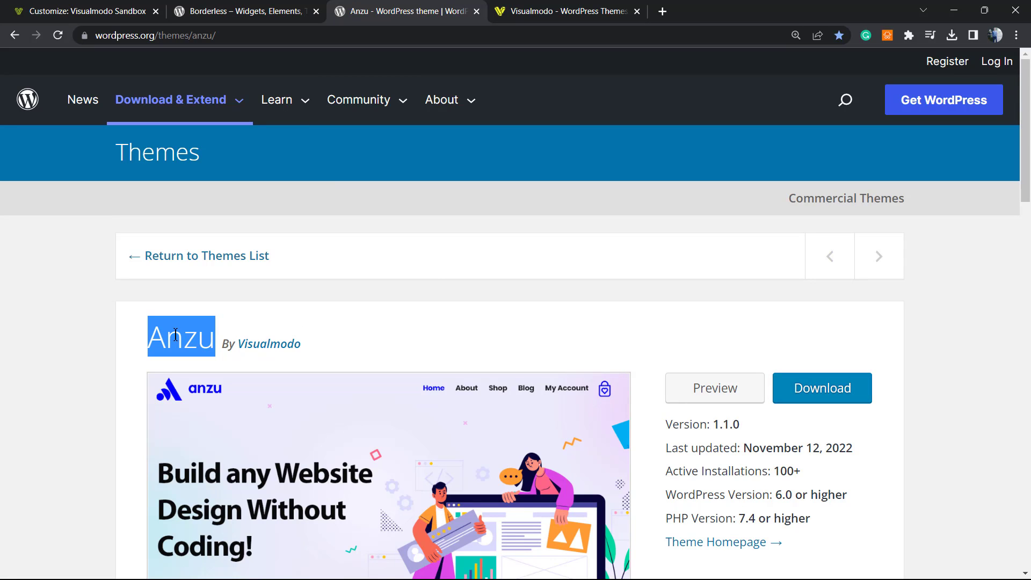
click(175, 334)
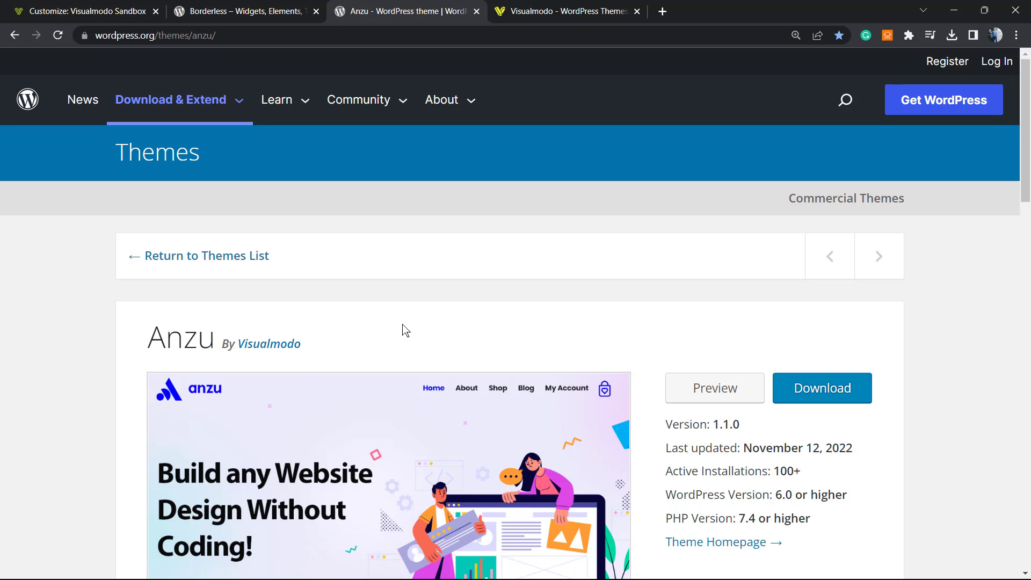
scroll(404, 329, down, 4)
scroll(404, 332, up, 4)
Open Visualmodo's Templates Library and browse starter templates like Winery 2, Lawyer and Floristry.
click(529, 7)
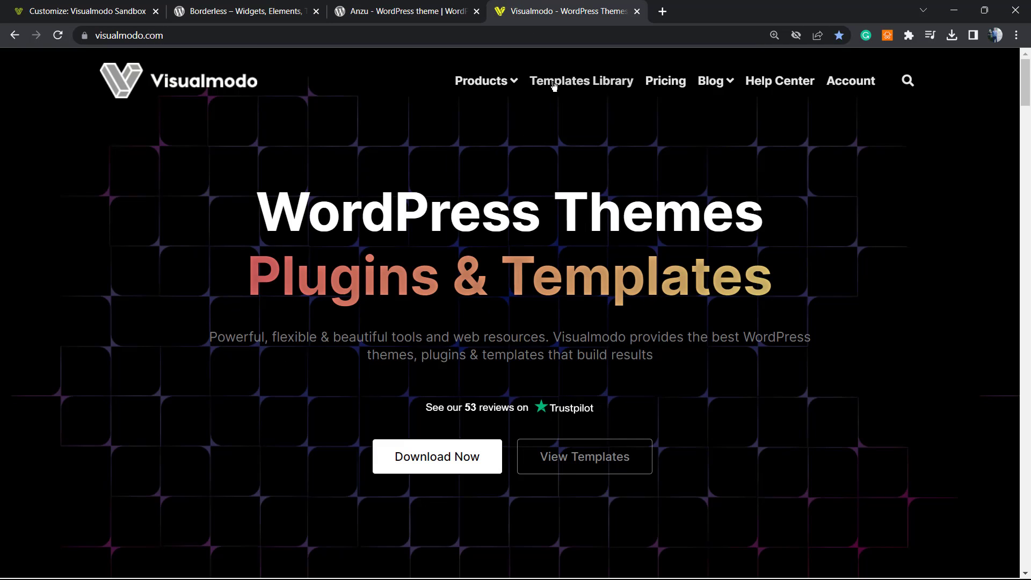
click(577, 81)
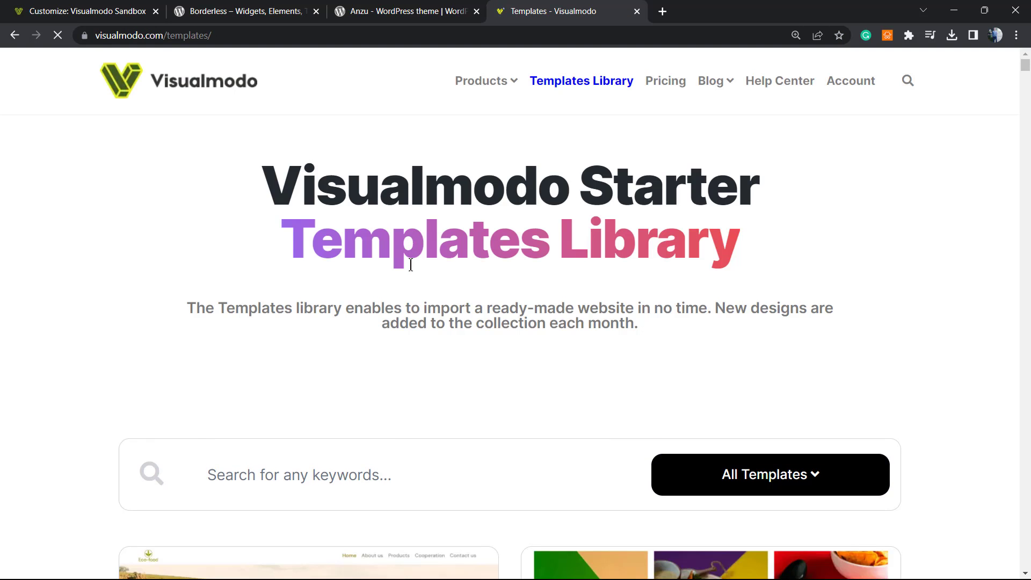
scroll(346, 283, down, 13)
scroll(432, 235, down, 20)
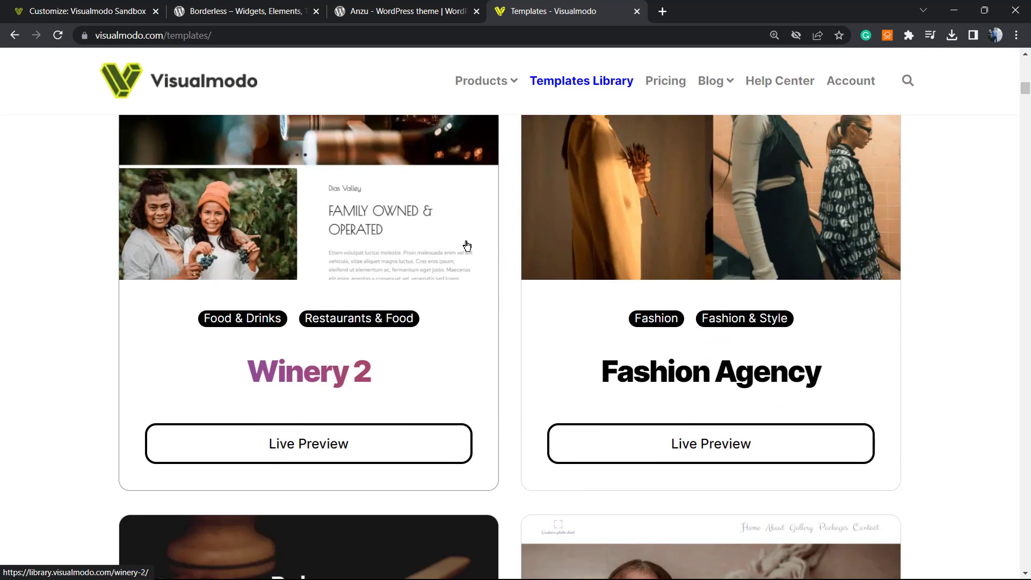
scroll(520, 303, down, 20)
scroll(519, 303, down, 20)
scroll(512, 304, down, 20)
scroll(513, 304, down, 20)
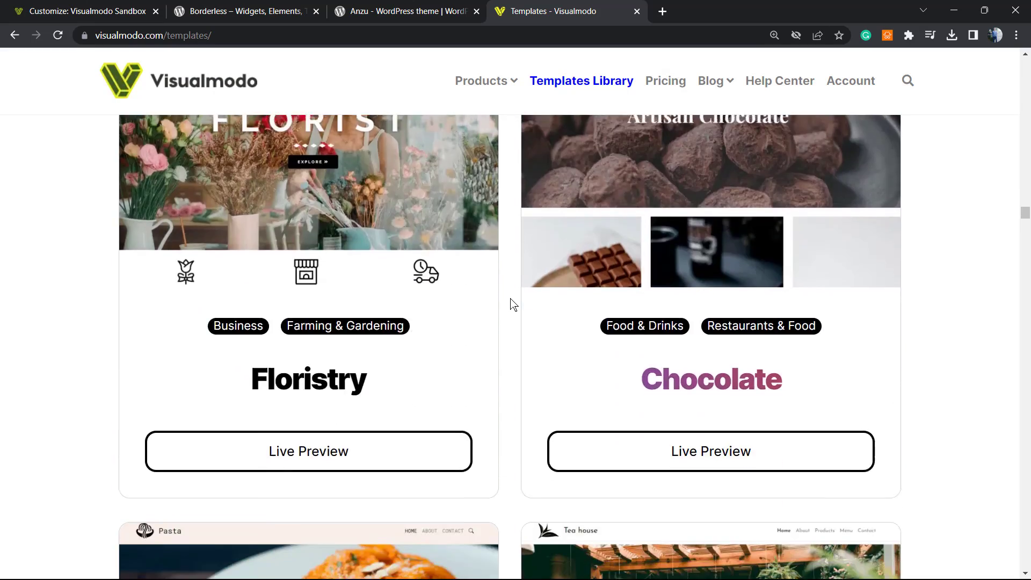
scroll(512, 304, down, 20)
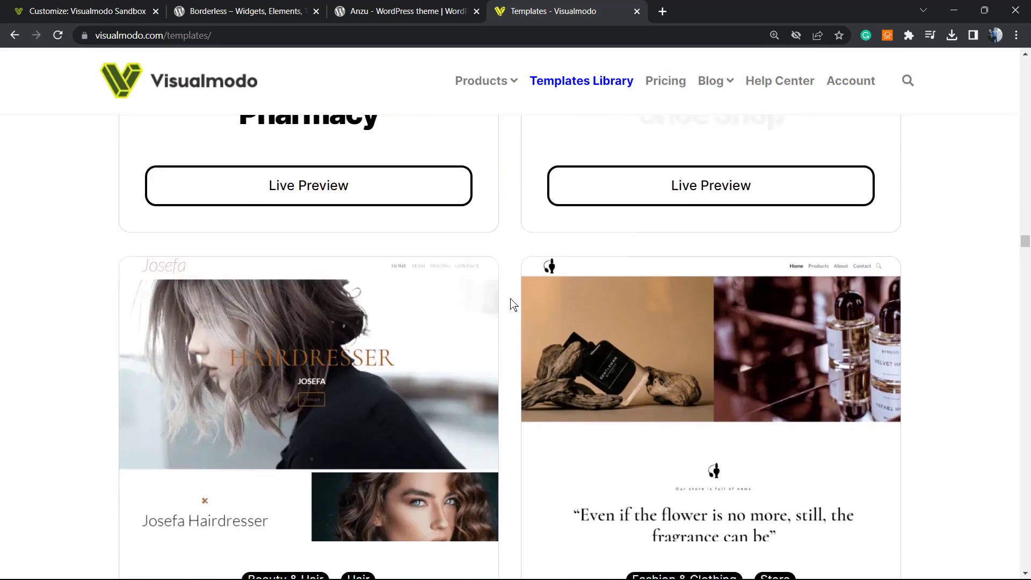